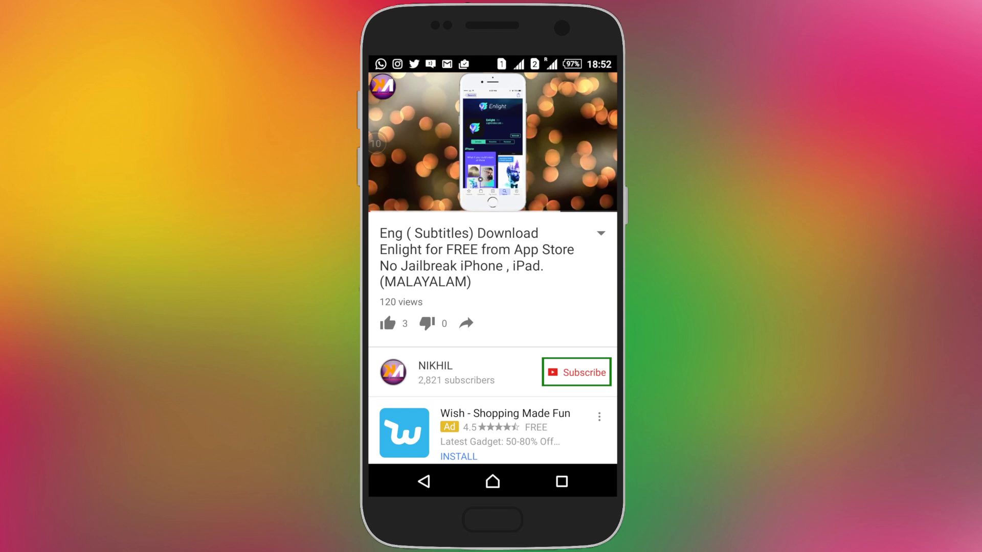
# Subscribe to the Enlight video's channel and turn on its notifications.
pyautogui.click(569, 371)
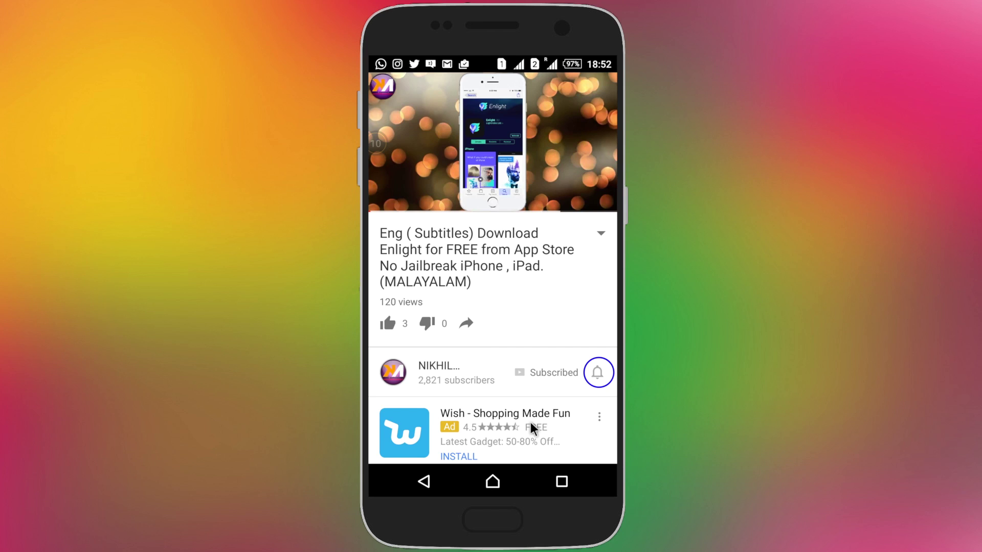
pyautogui.click(598, 374)
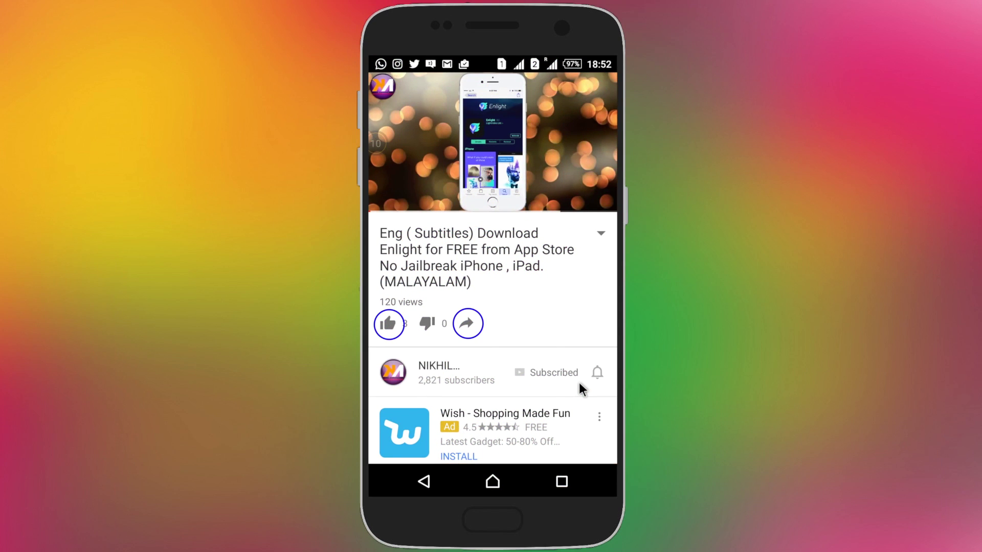
pyautogui.click(466, 325)
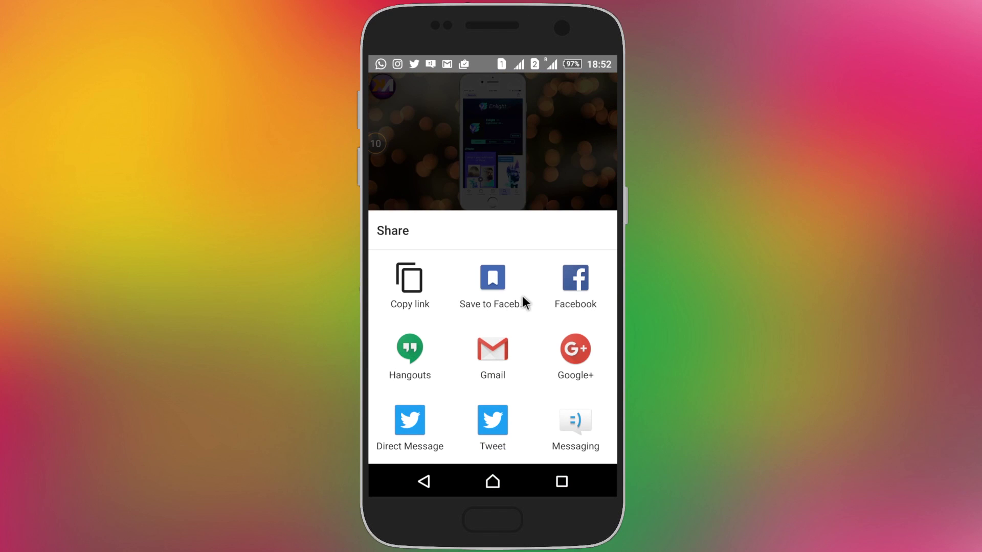
# Dismiss the video's share options.
pyautogui.click(513, 205)
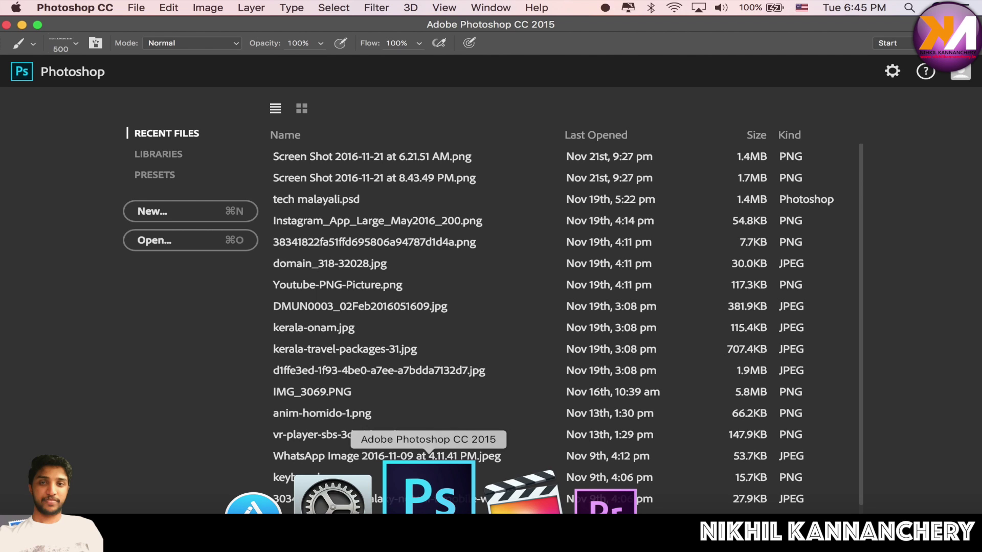
# Create a new 1920x1080 HDTV 1080p document and zoom out to see the whole canvas.
pyautogui.click(161, 211)
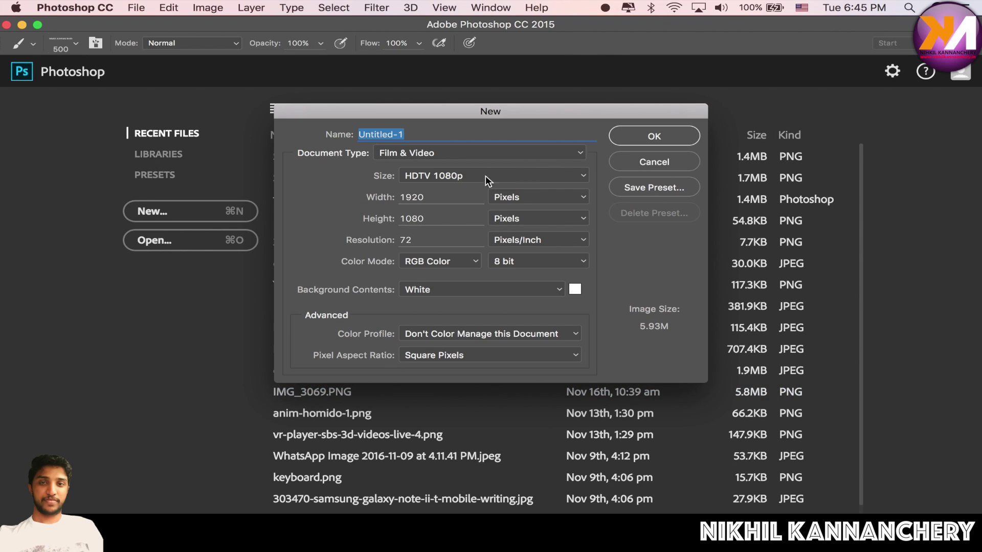
pyautogui.click(640, 134)
pyautogui.click(9, 424)
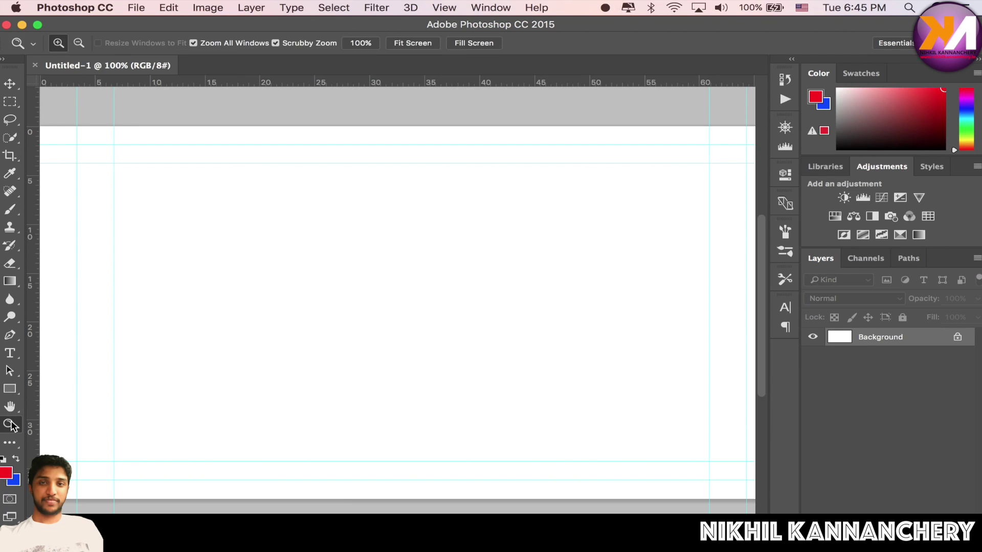
pyautogui.keyDown('alt'); pyautogui.click(176, 352); pyautogui.keyUp('alt')
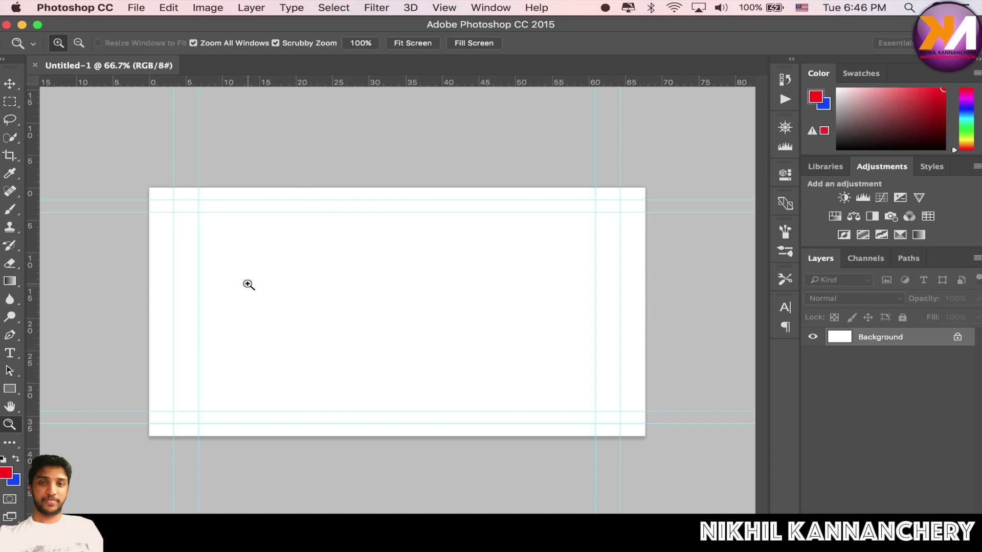
pyautogui.click(10, 353)
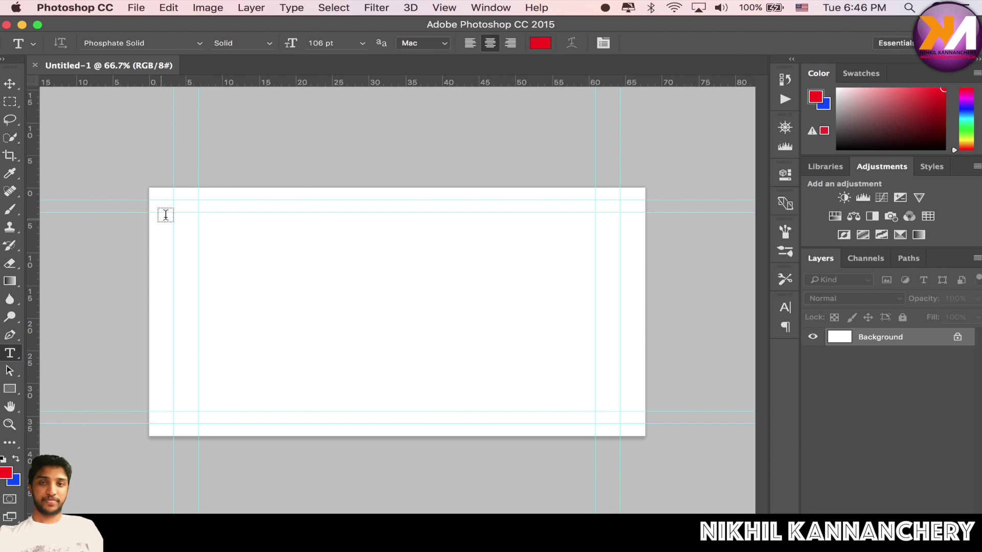
# Draw a paragraph text box across the canvas and set its font to FML-TTNarmadaExBold Bold Italic.
pyautogui.moveTo(188, 226); pyautogui.dragTo(607, 391)
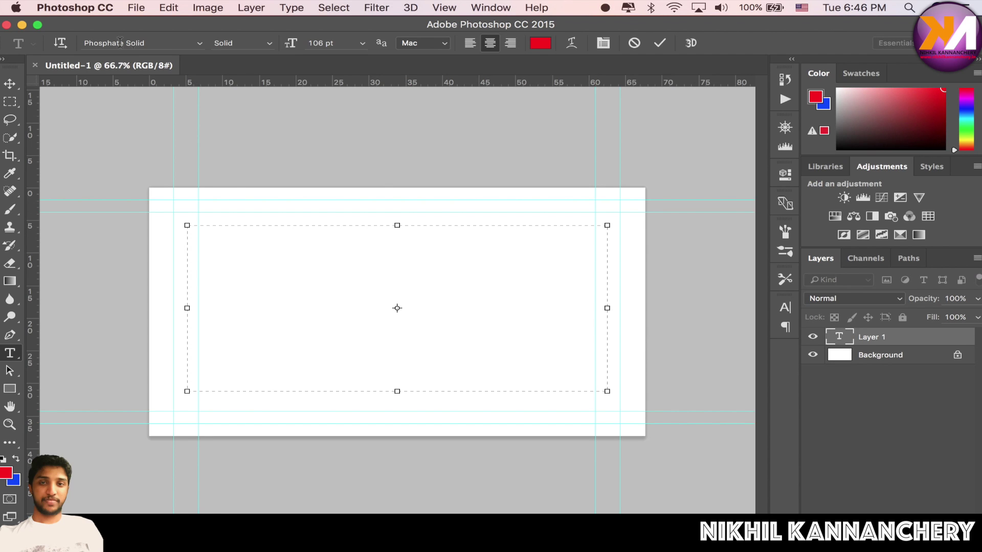
pyautogui.click(199, 44)
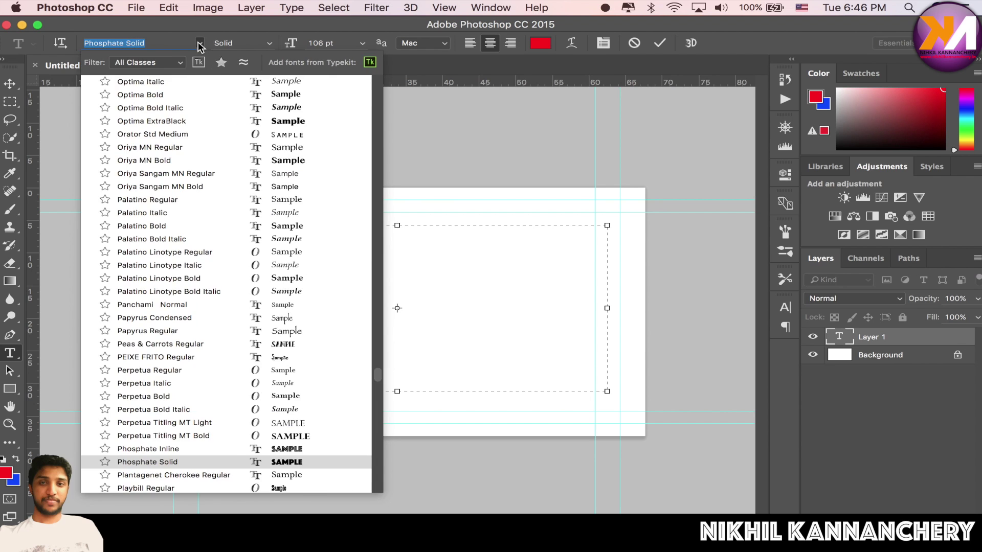
pyautogui.scroll(5, 218, 193)
pyautogui.scroll(5, 219, 192)
pyautogui.scroll(5, 216, 194)
pyautogui.scroll(5, 216, 195)
pyautogui.scroll(5, 216, 194)
pyautogui.scroll(5, 280, 236)
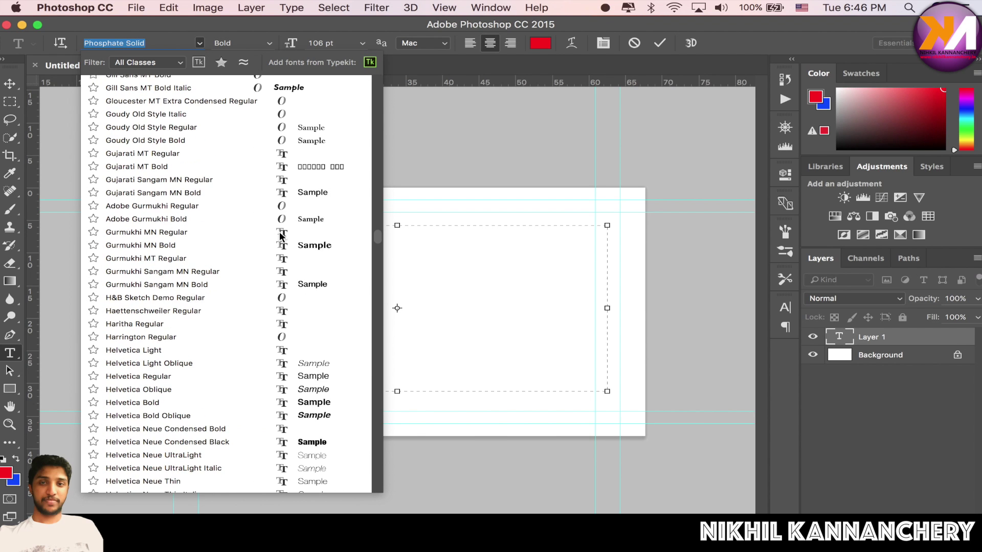
pyautogui.scroll(5, 281, 236)
pyautogui.scroll(5, 281, 236)
pyautogui.scroll(2, 279, 235)
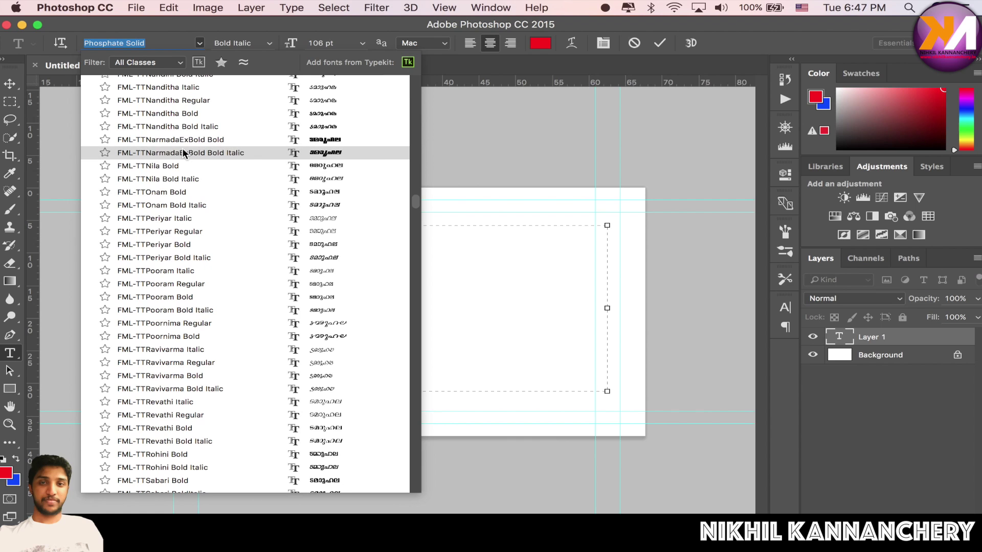
pyautogui.click(223, 152)
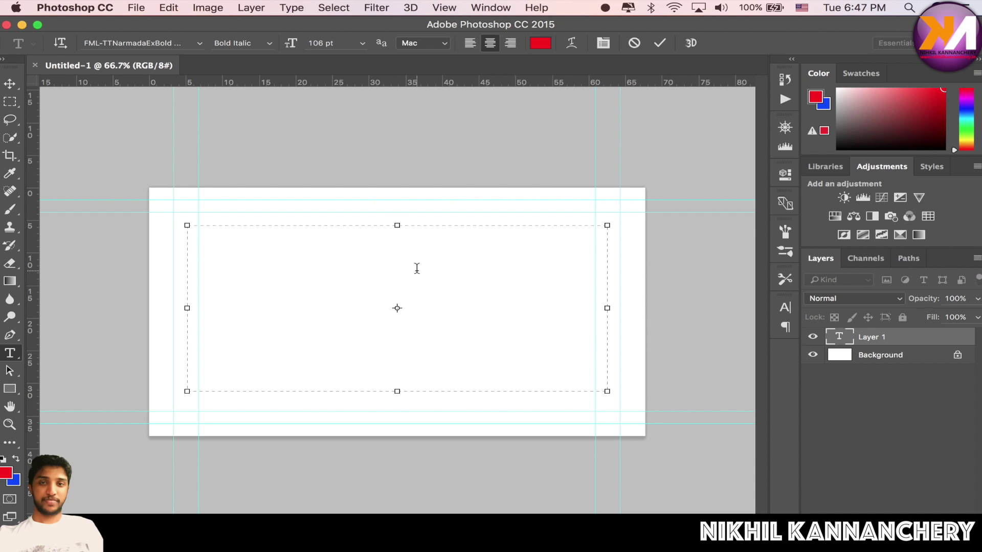
pyautogui.click(490, 8)
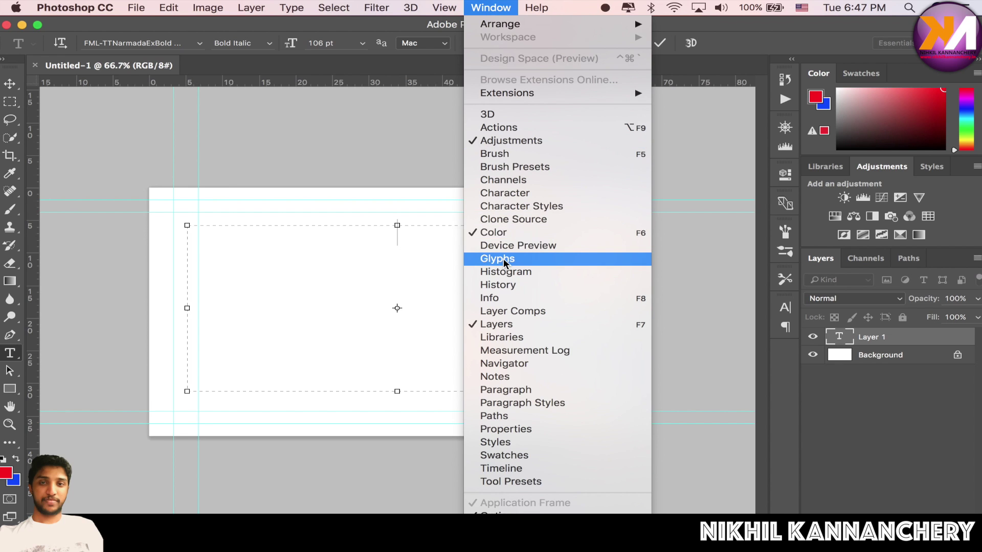
# Show the Glyphs panel and browse its font list, leaving Phosphate unchanged.
pyautogui.click(503, 259)
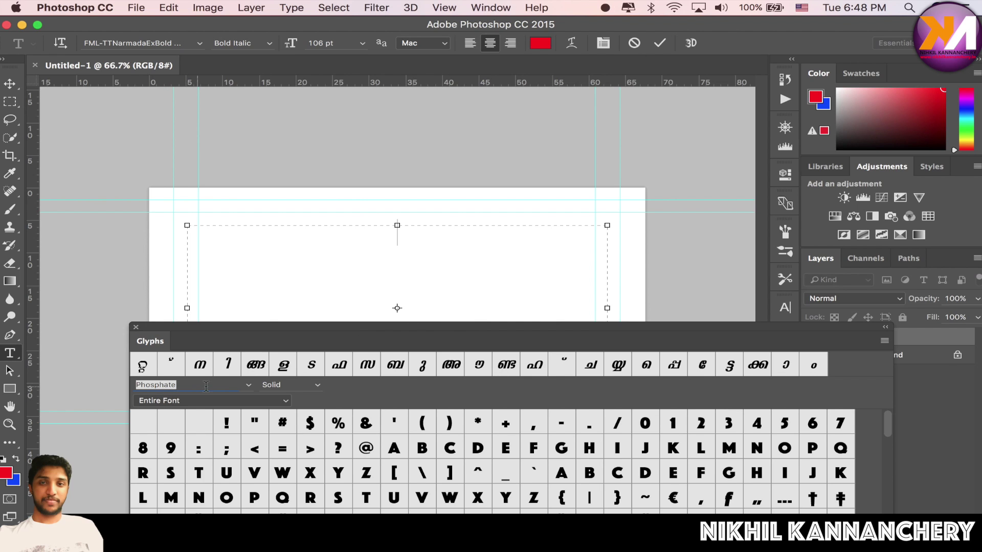
pyautogui.click(252, 386)
pyautogui.scroll(10, 248, 387)
pyautogui.scroll(10, 247, 388)
pyautogui.scroll(2, 243, 276)
pyautogui.scroll(-8, 240, 249)
pyautogui.scroll(-16, 240, 250)
pyautogui.scroll(-8, 240, 249)
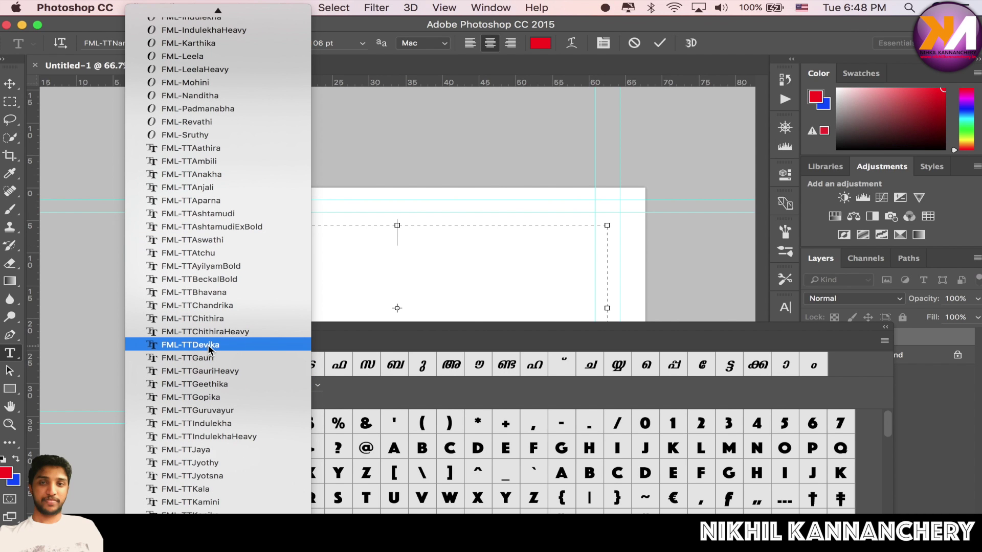
pyautogui.click(314, 258)
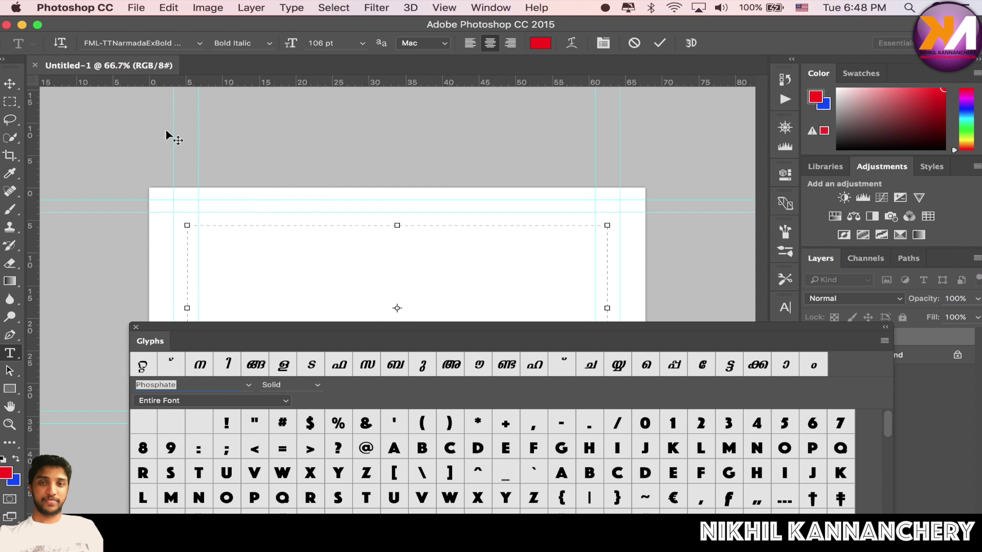
# Set the glyph font to FML-TTSabari Bold and scroll to reveal more Malayalam characters.
pyautogui.click(248, 385)
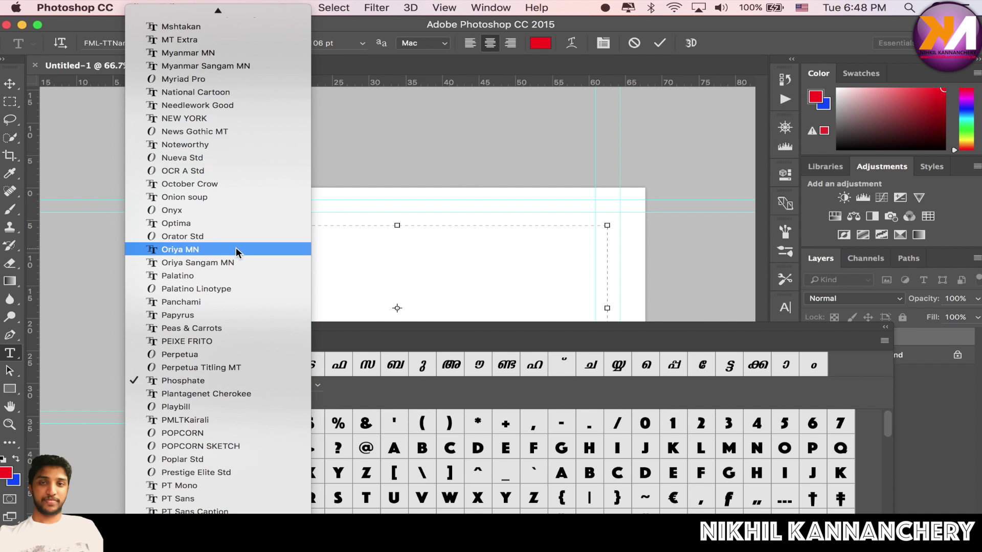
pyautogui.scroll(7, 237, 250)
pyautogui.scroll(3, 237, 251)
pyautogui.scroll(3, 236, 251)
pyautogui.scroll(4, 236, 250)
pyautogui.scroll(5, 236, 251)
pyautogui.scroll(10, 236, 251)
pyautogui.click(201, 82)
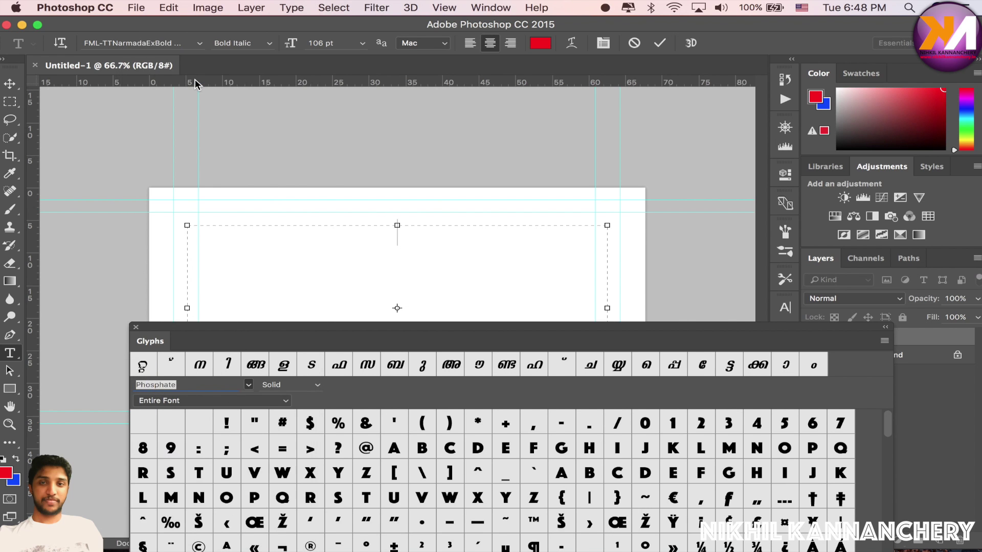
pyautogui.moveTo(401, 326); pyautogui.dragTo(370, 284)
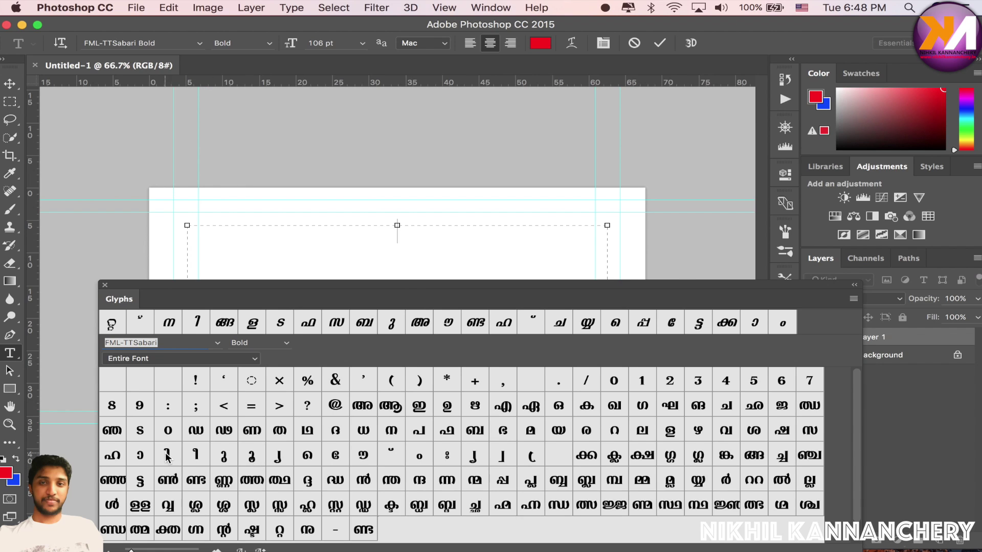
# Build the first word ചെണ്ട from glyphs, correcting a mis-ordered ണ്ട.
pyautogui.doubleClick(313, 456)
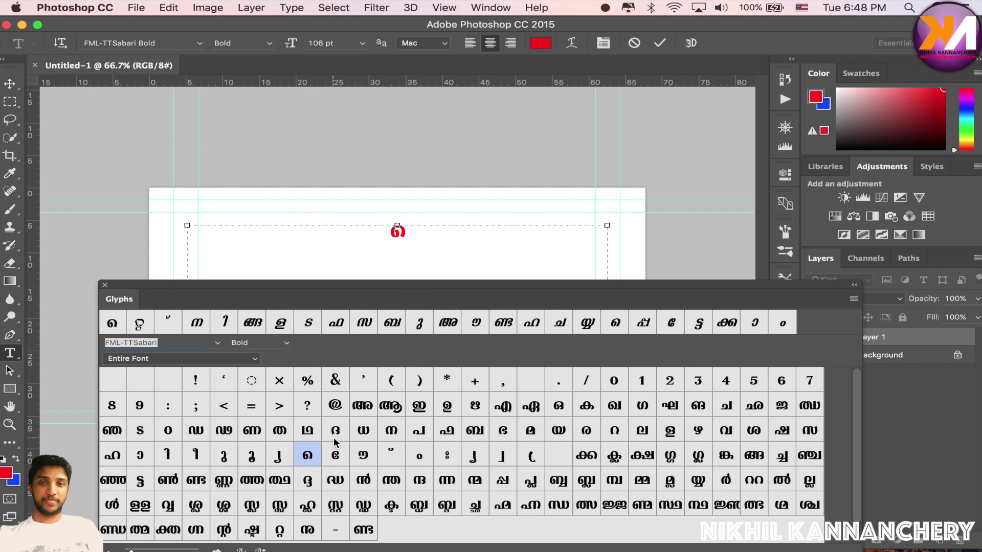
pyautogui.doubleClick(726, 405)
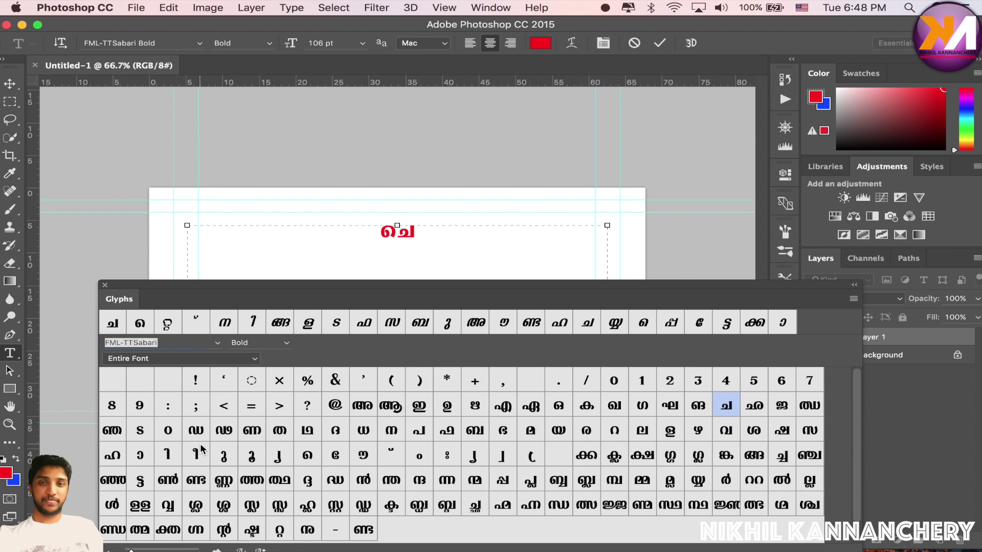
pyautogui.doubleClick(202, 484)
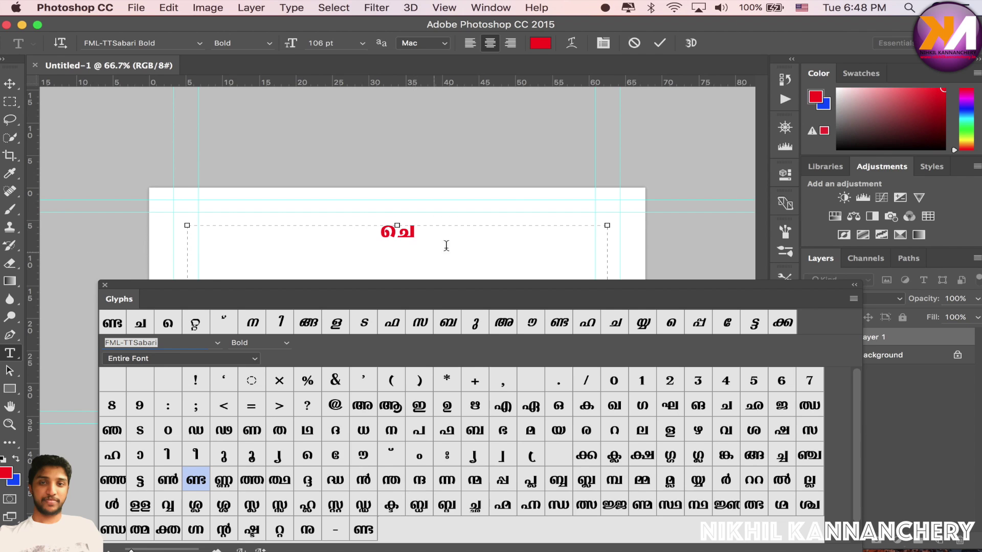
pyautogui.press('BackSpace')
pyautogui.doubleClick(726, 406)
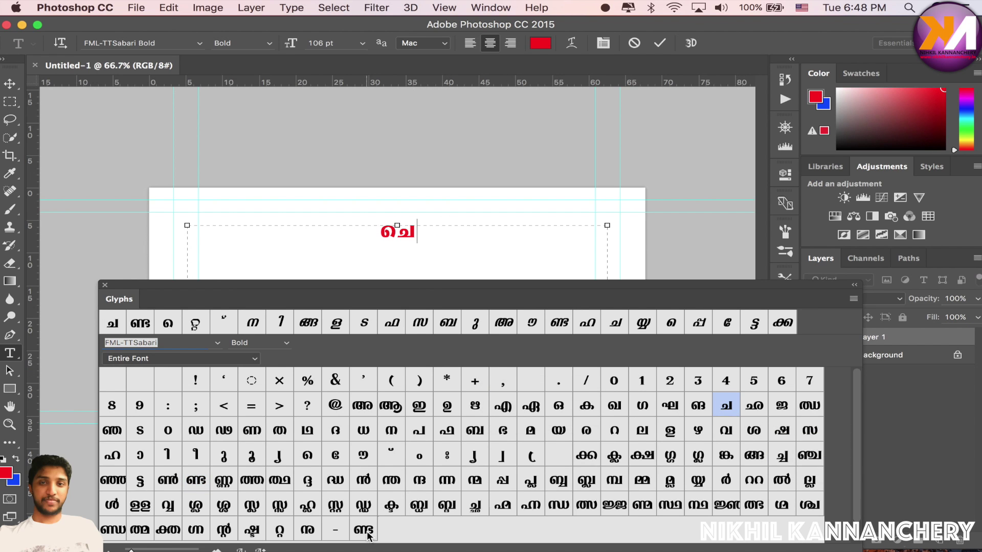
pyautogui.doubleClick(365, 533)
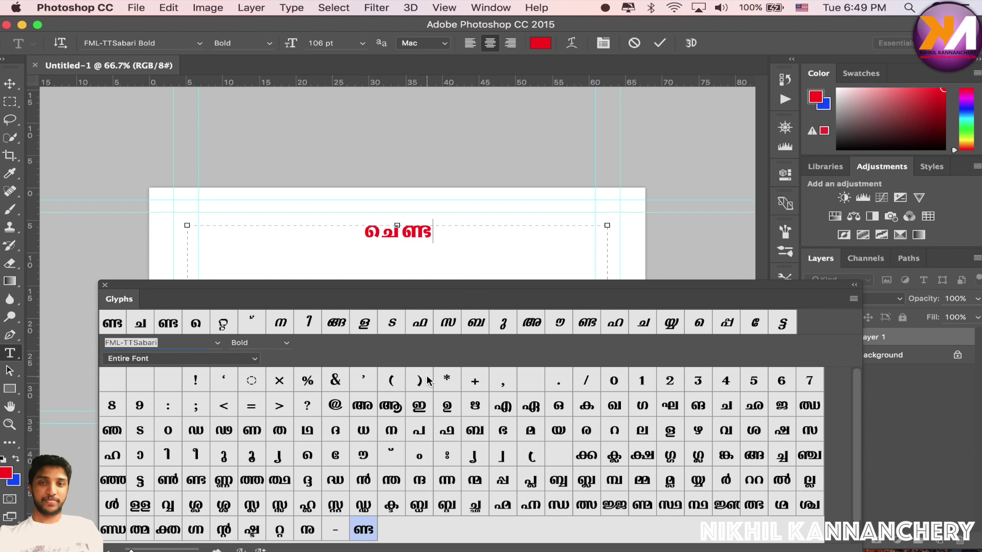
# Add the words മണ്ടൻ and കണ്ടം from glyphs to complete the phrase.
pyautogui.doubleClick(531, 430)
pyautogui.doubleClick(366, 532)
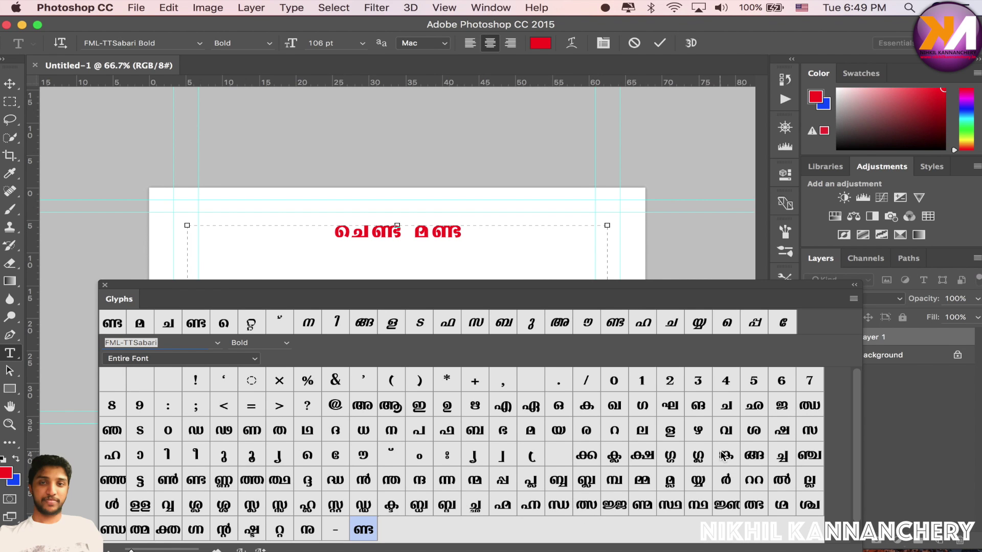
pyautogui.doubleClick(372, 481)
pyautogui.moveTo(363, 480)
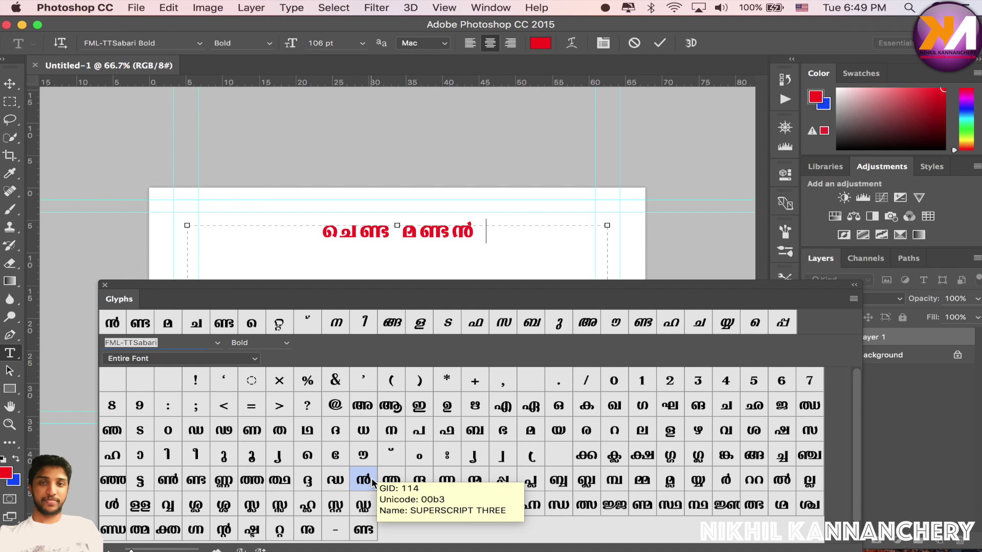
pyautogui.doubleClick(586, 405)
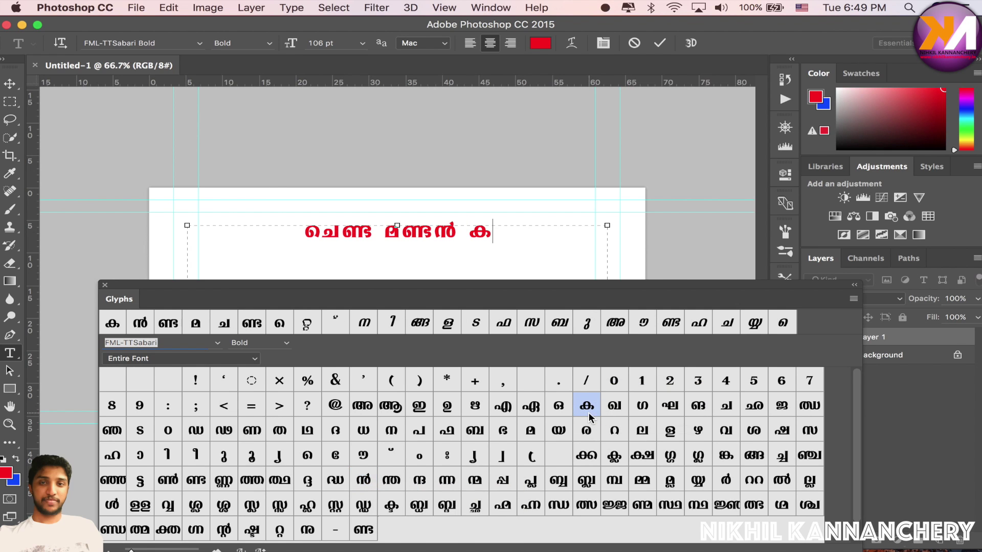
pyautogui.doubleClick(364, 530)
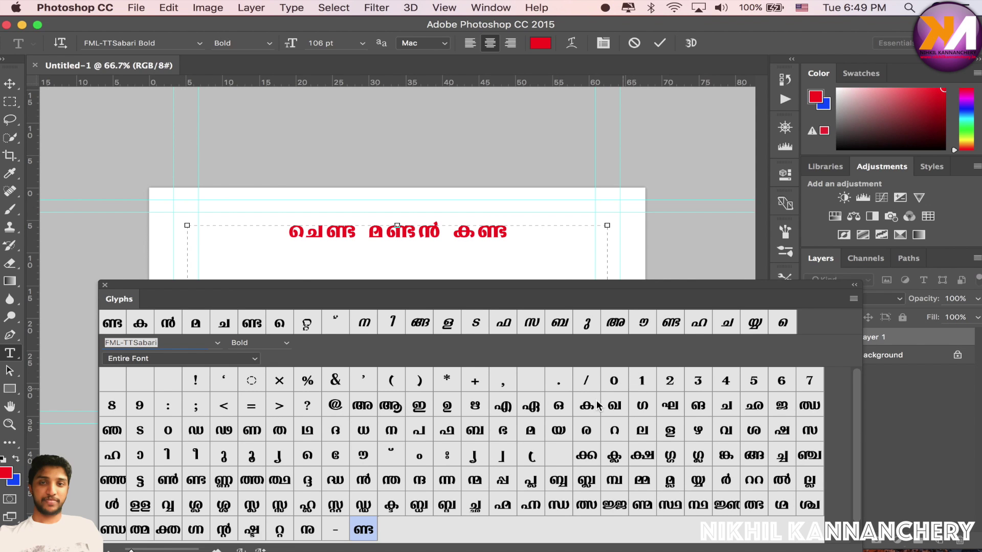
pyautogui.doubleClick(429, 457)
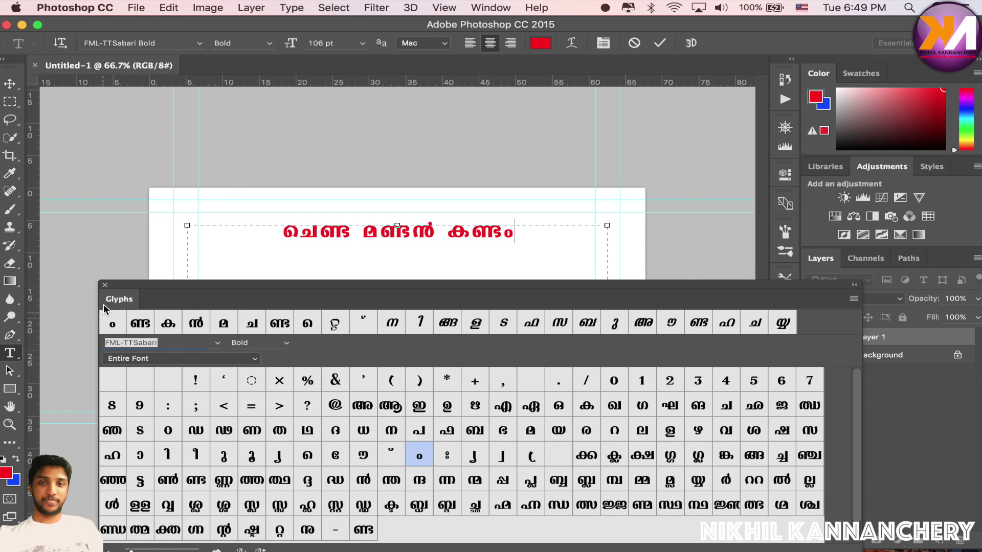
pyautogui.click(105, 285)
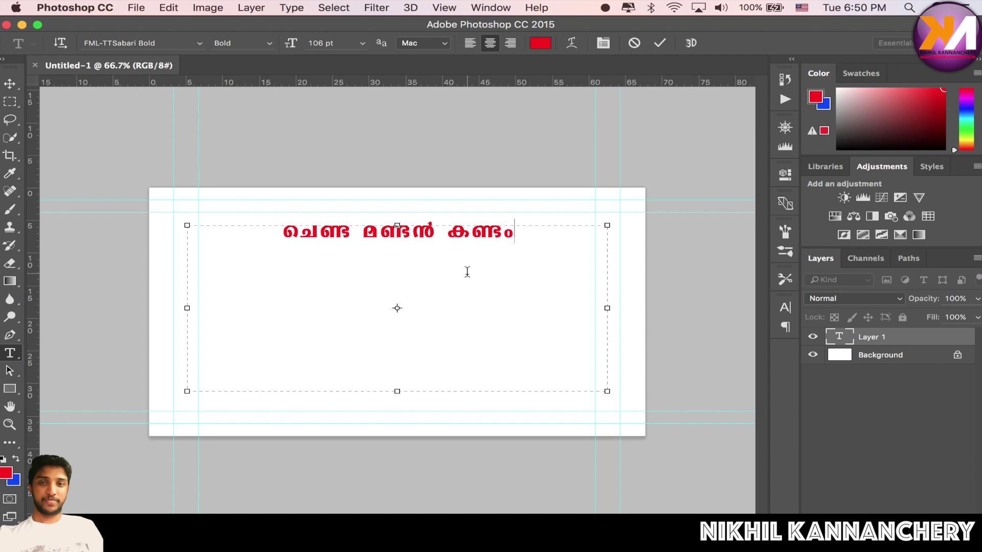
# Open and close the Window menu without changes, leaving the Malayalam text visible.
pyautogui.click(489, 8)
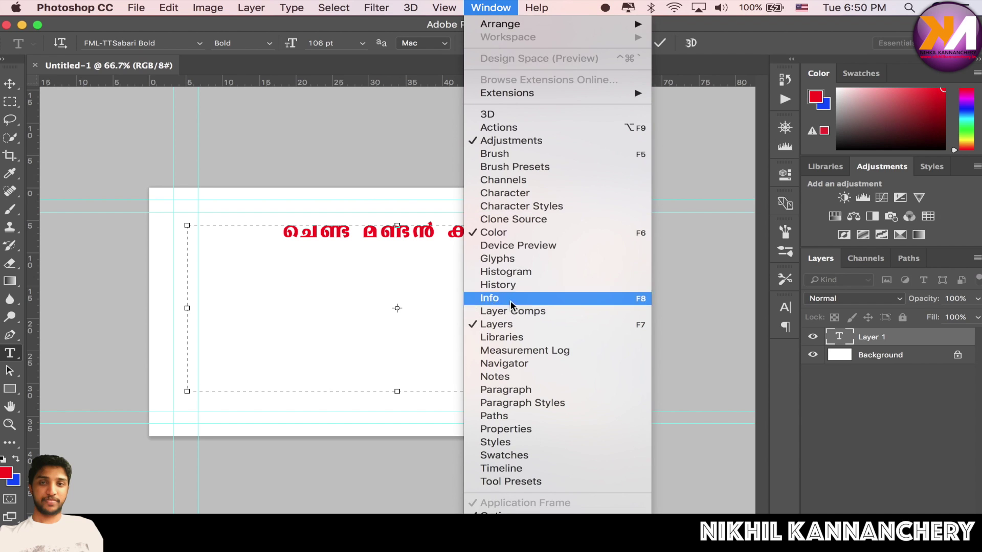
pyautogui.click(388, 279)
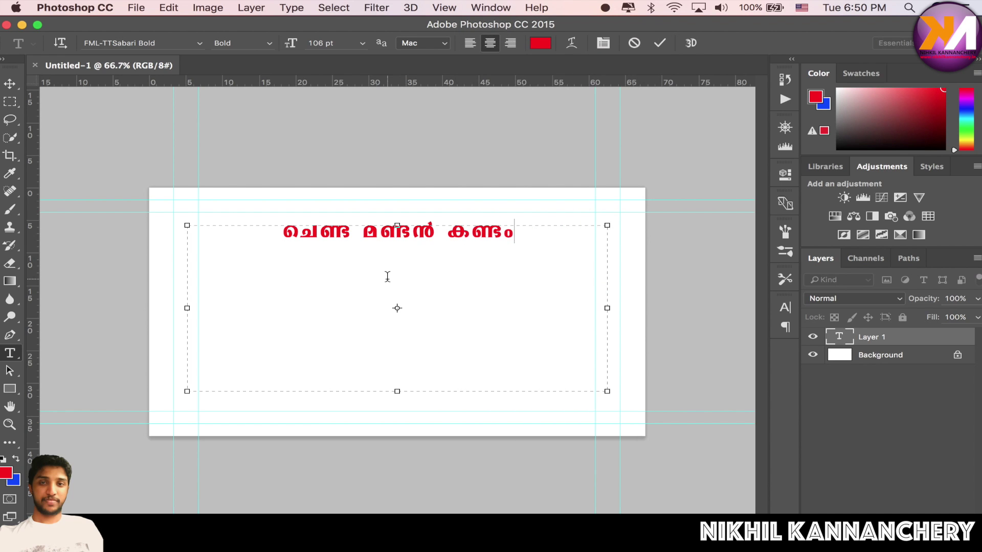